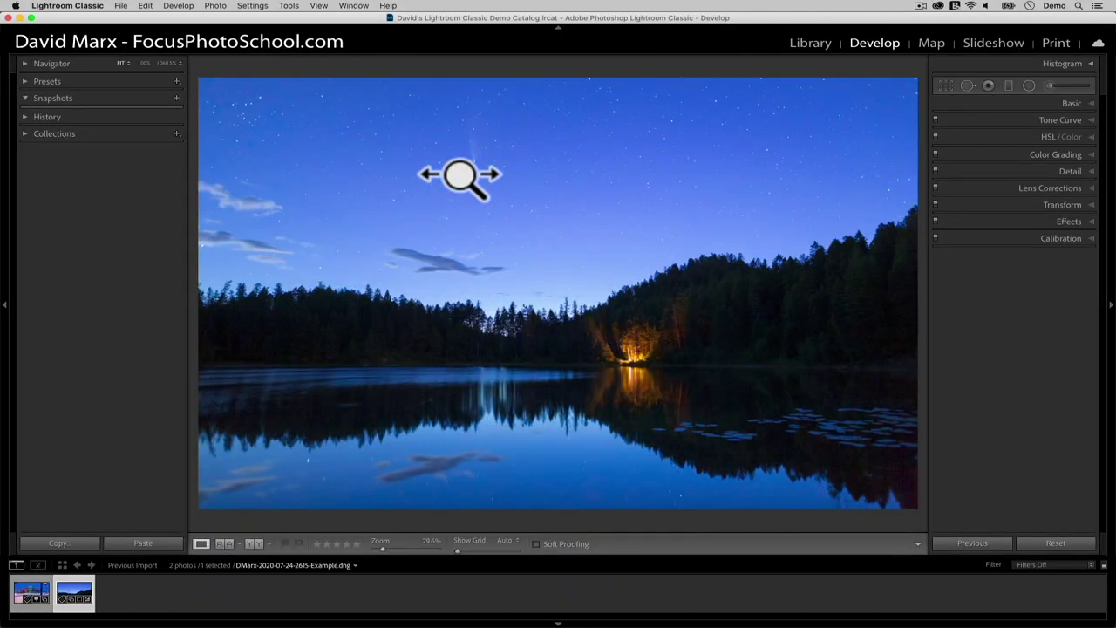
Scrubby-zoom into the night lake photo, closing in on the campfire by the water
left_click_drag(460, 175, 424, 247)
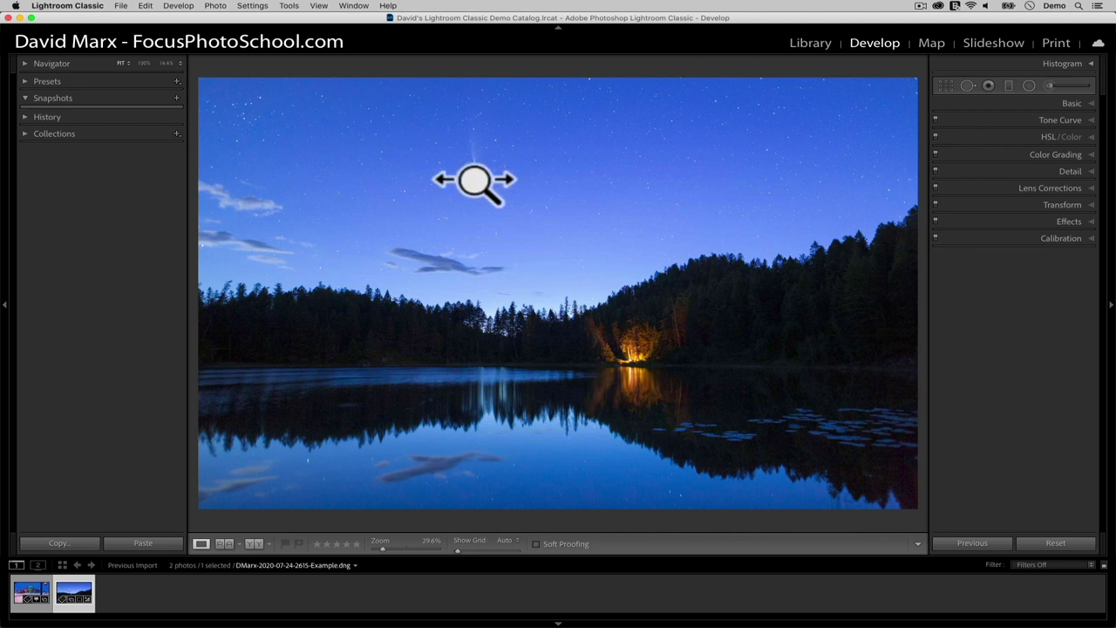
left_click_drag(601, 344, 617, 362)
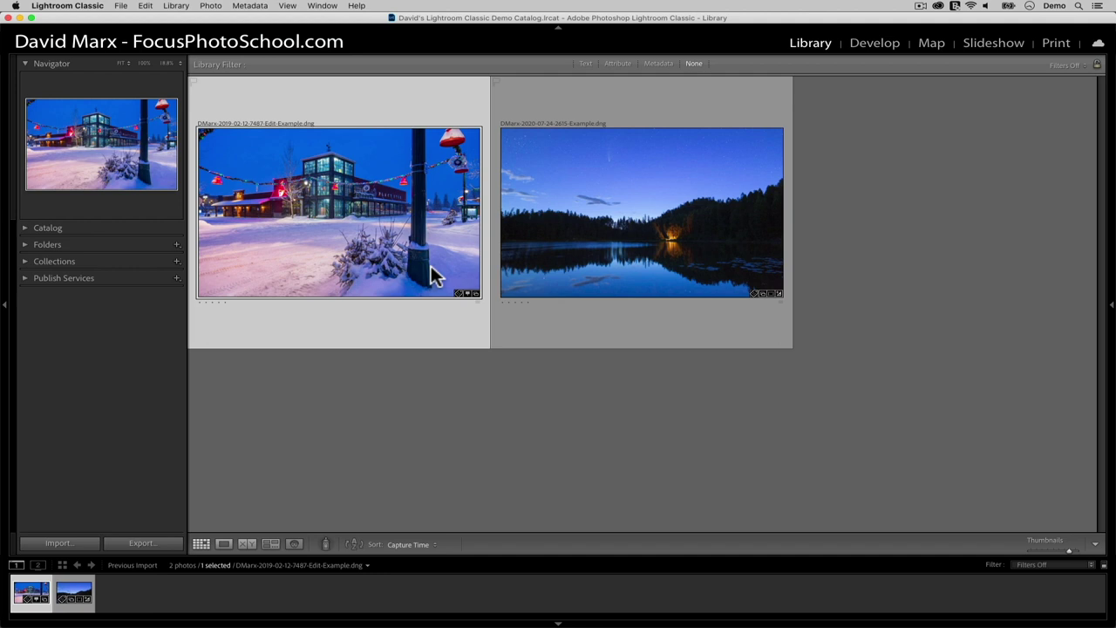
Open the Navigator's preset zoom-level list, then dismiss it
left_click(180, 64)
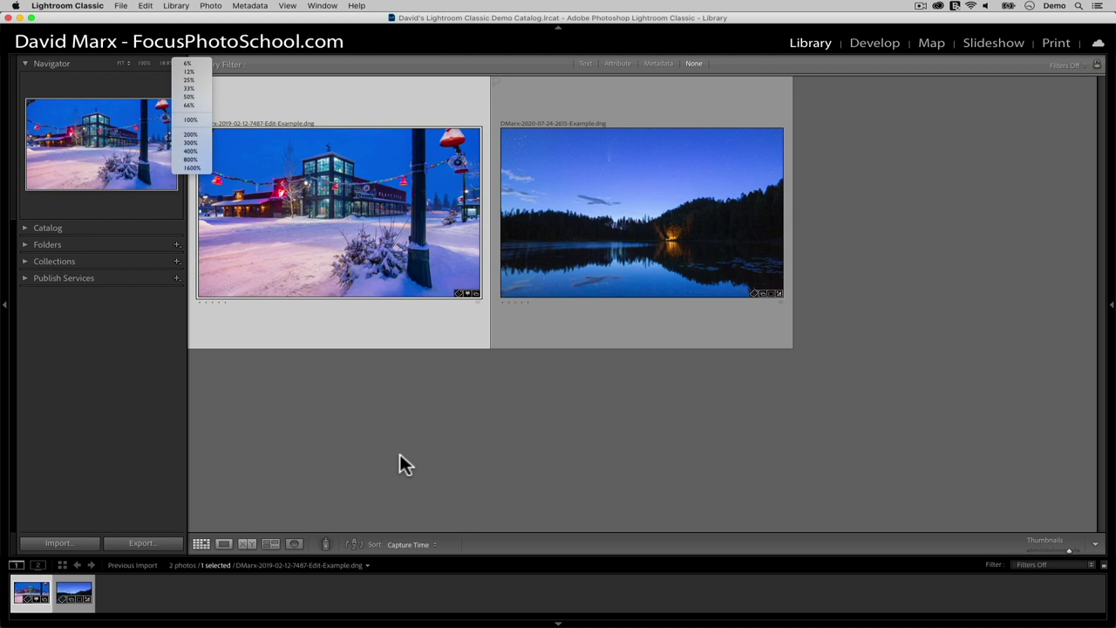
left_click(383, 291)
double_click(383, 291)
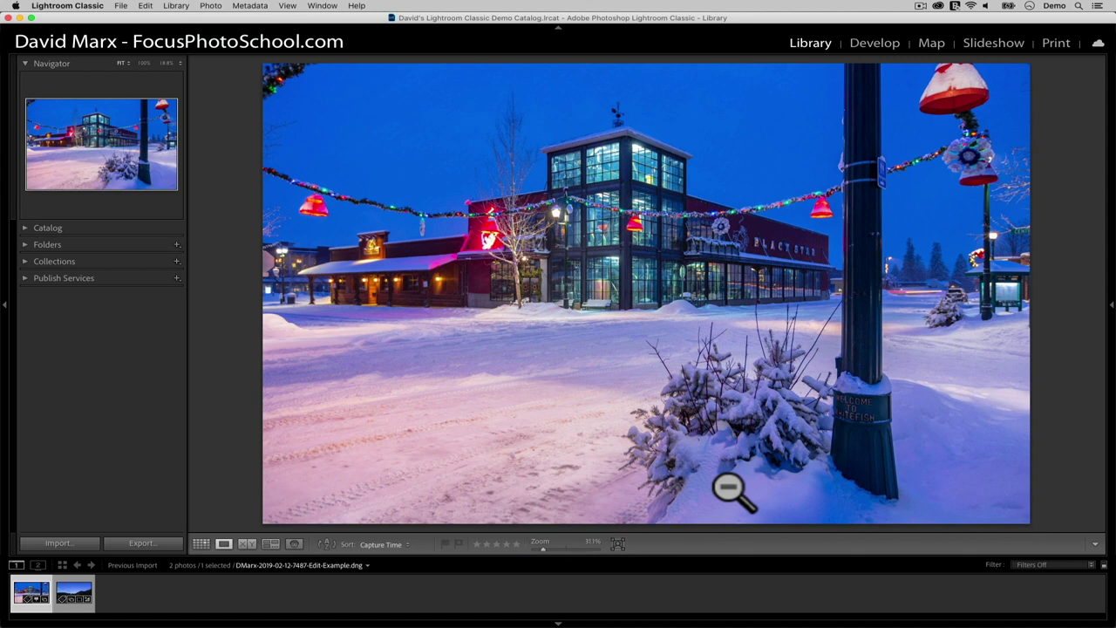
key("t")
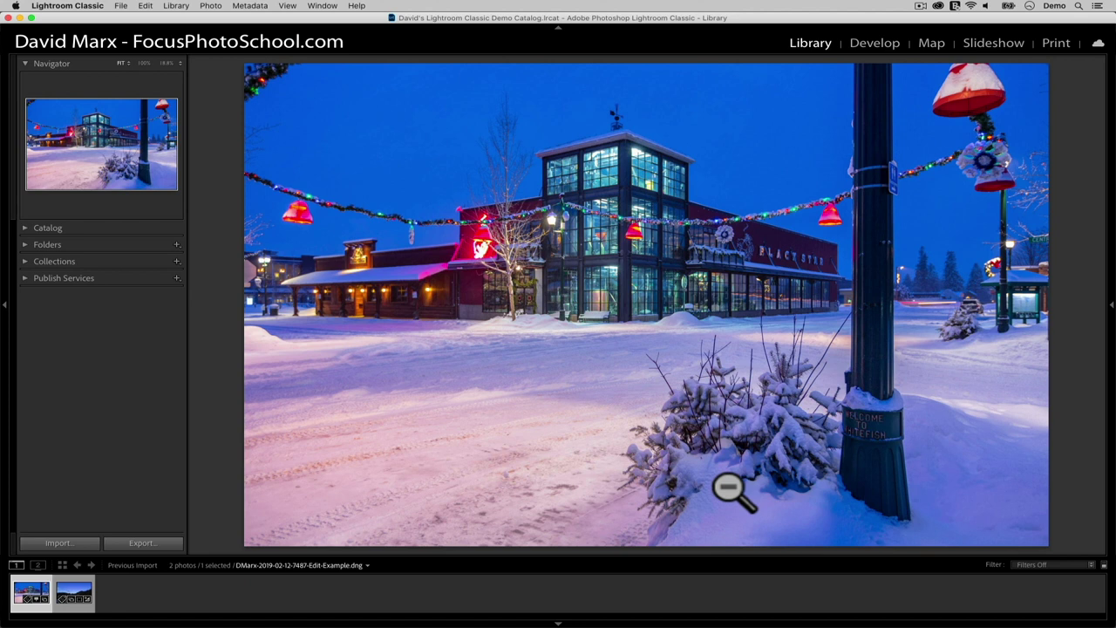
key("t")
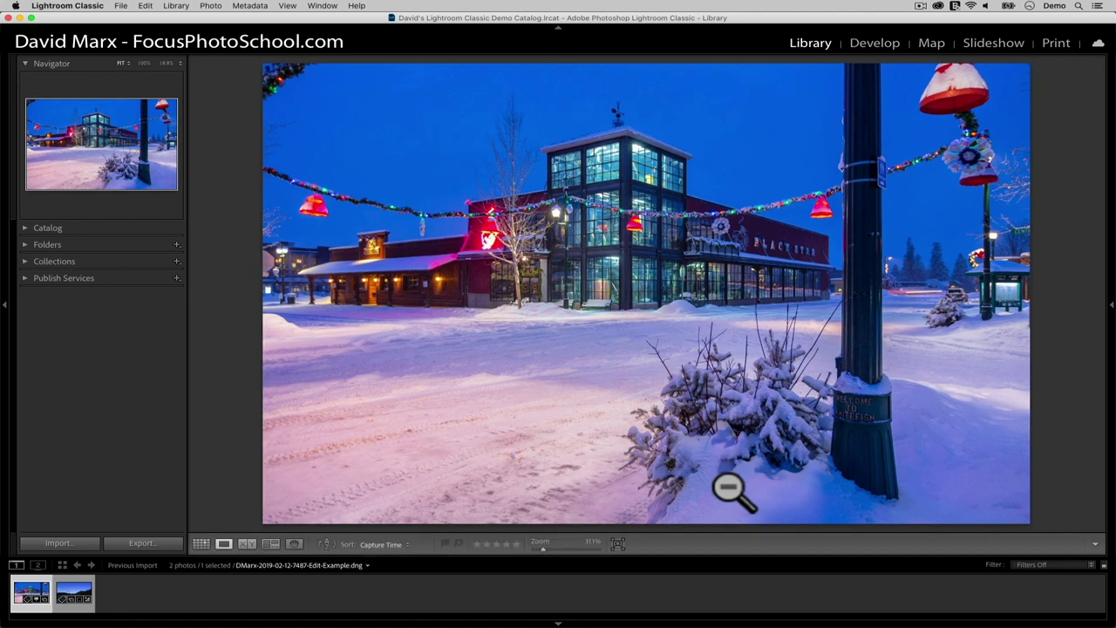
left_click(1097, 551)
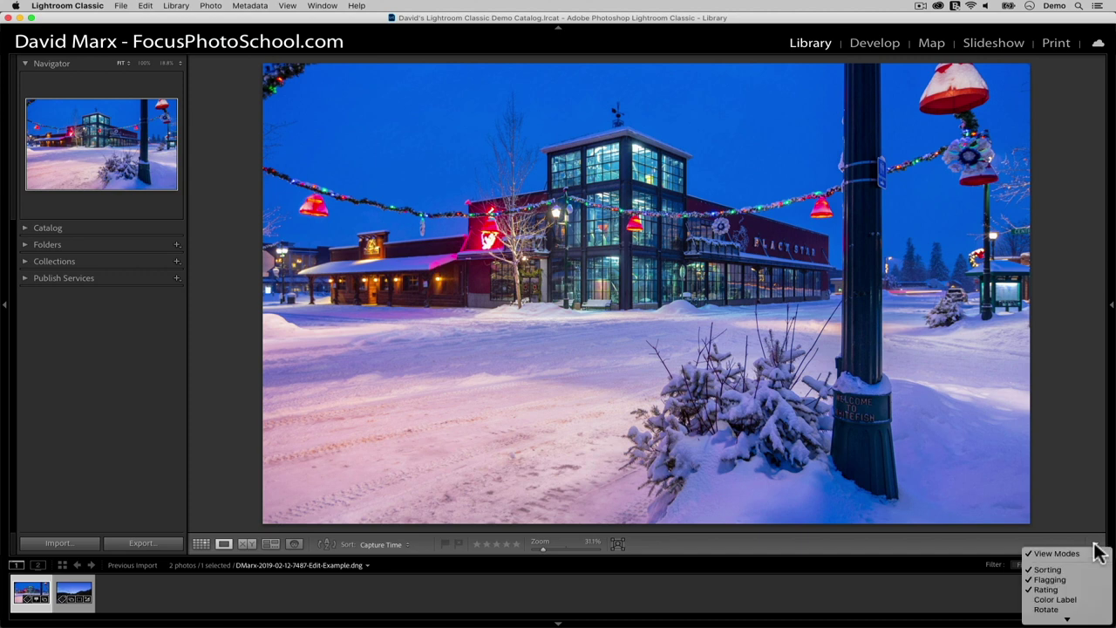
mouse_move(1069, 620)
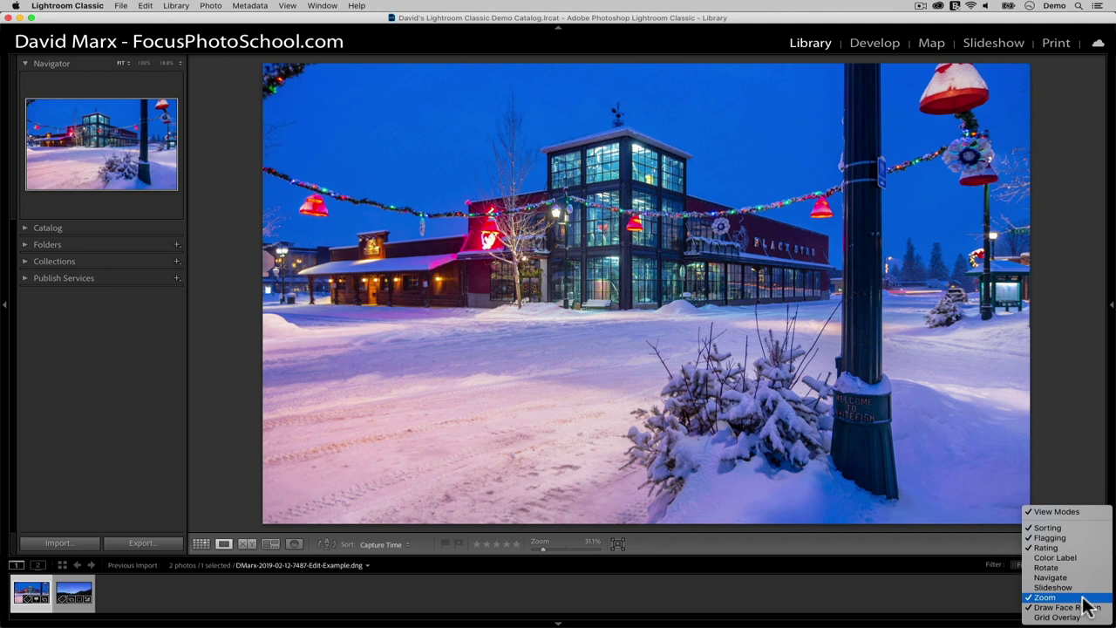
left_click(766, 562)
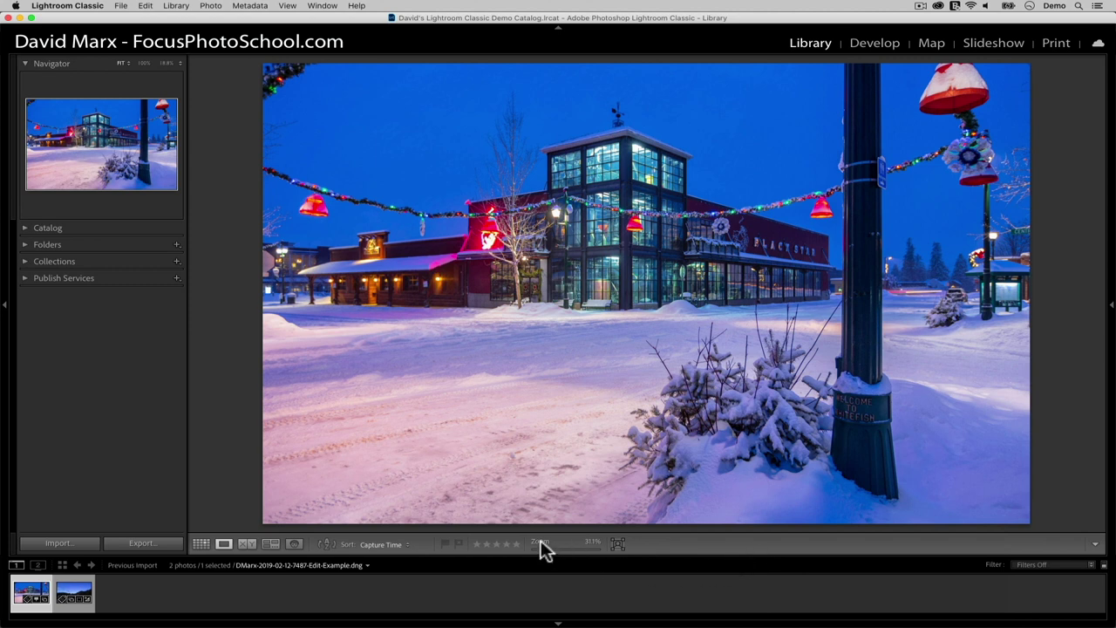
left_click_drag(541, 548, 566, 544)
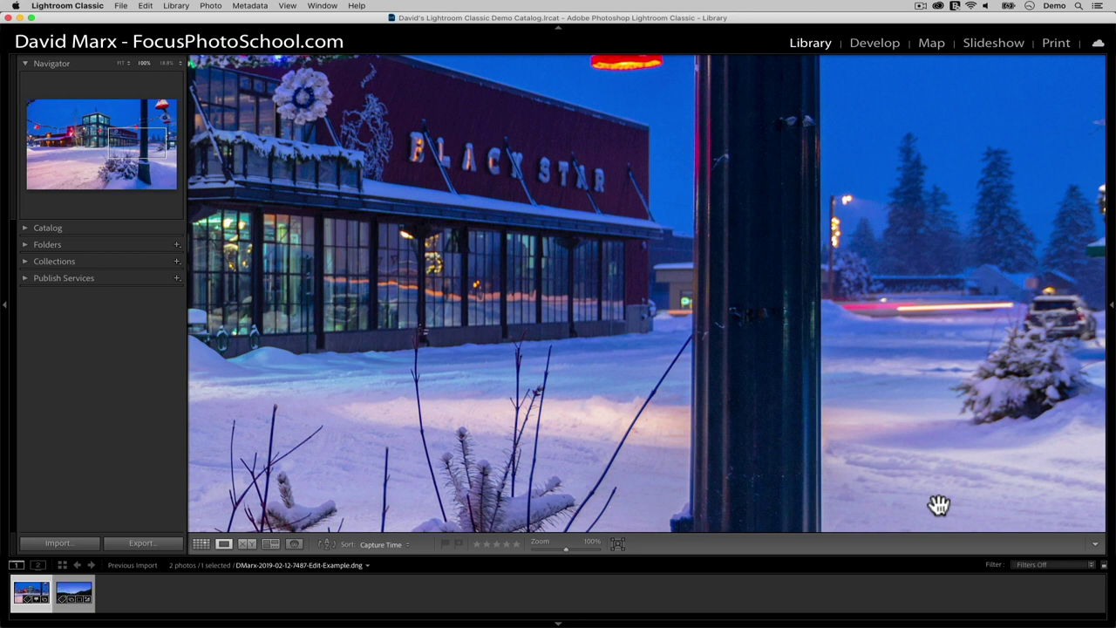
left_click(573, 304)
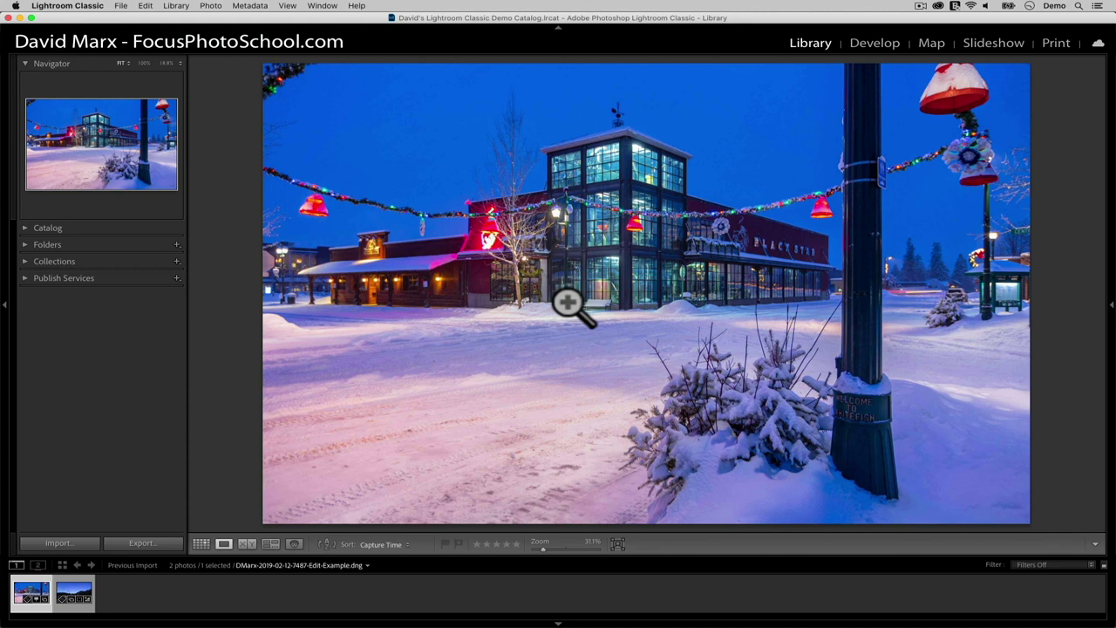
Box-zoom on the snow and the Black Star lettering, then toggle-zoom on the Welcome to Whitefish sign
left_click_drag(588, 338, 647, 389)
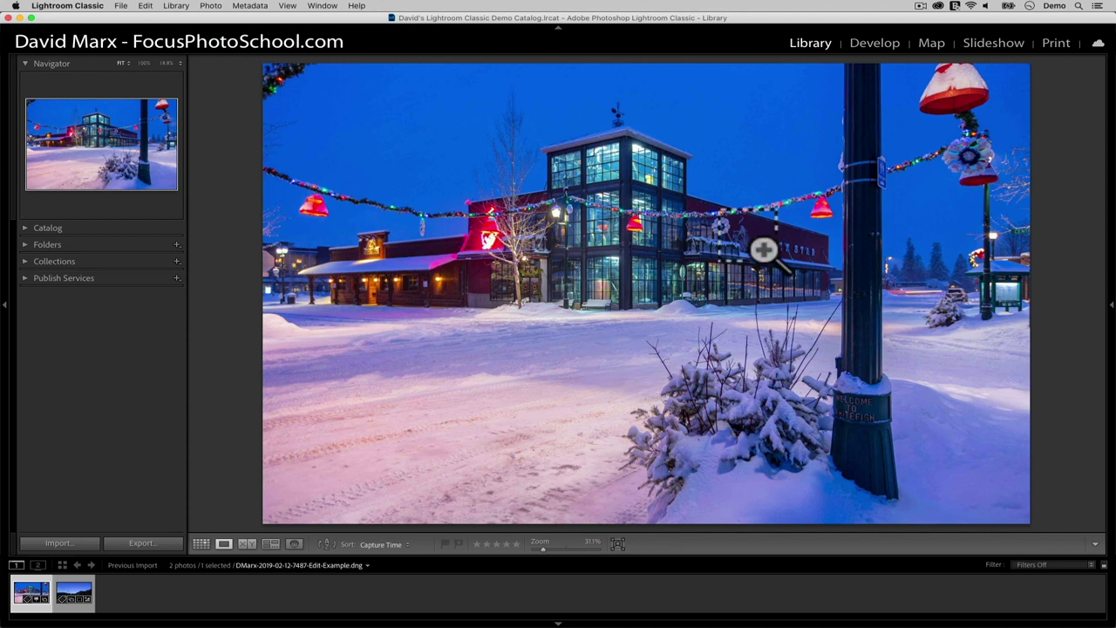
left_click_drag(739, 229, 841, 288)
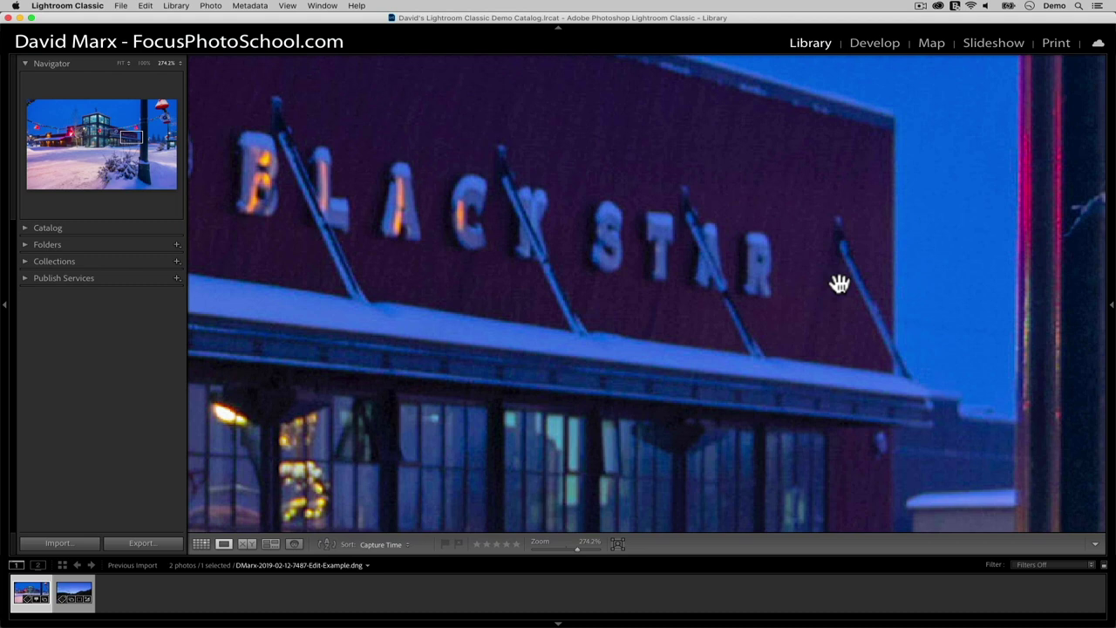
left_click(838, 283)
left_click(937, 447)
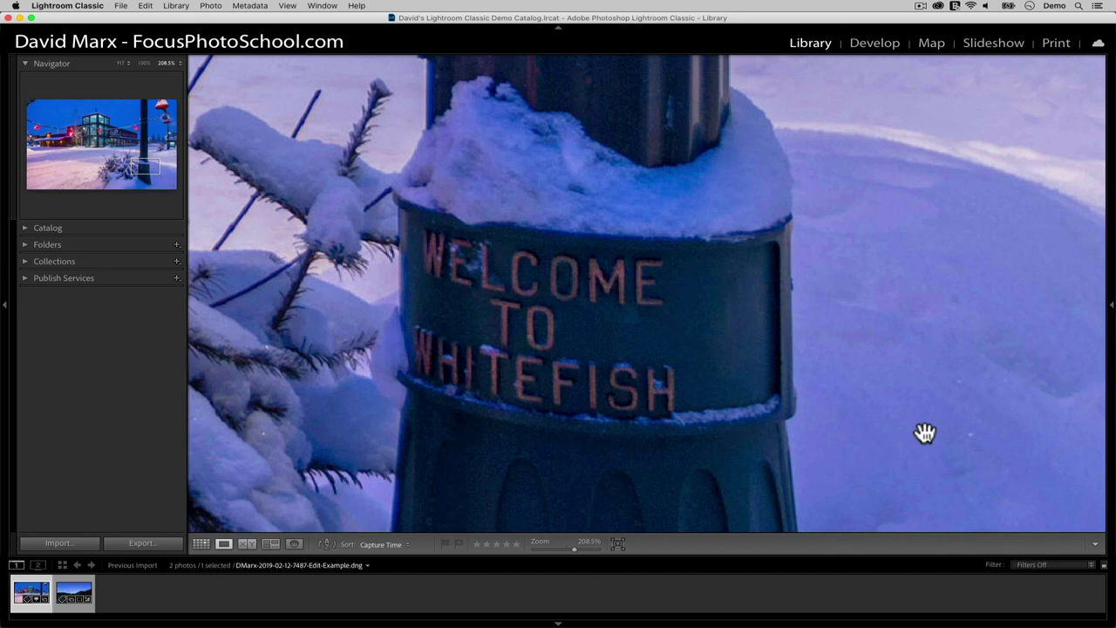
left_click(754, 376)
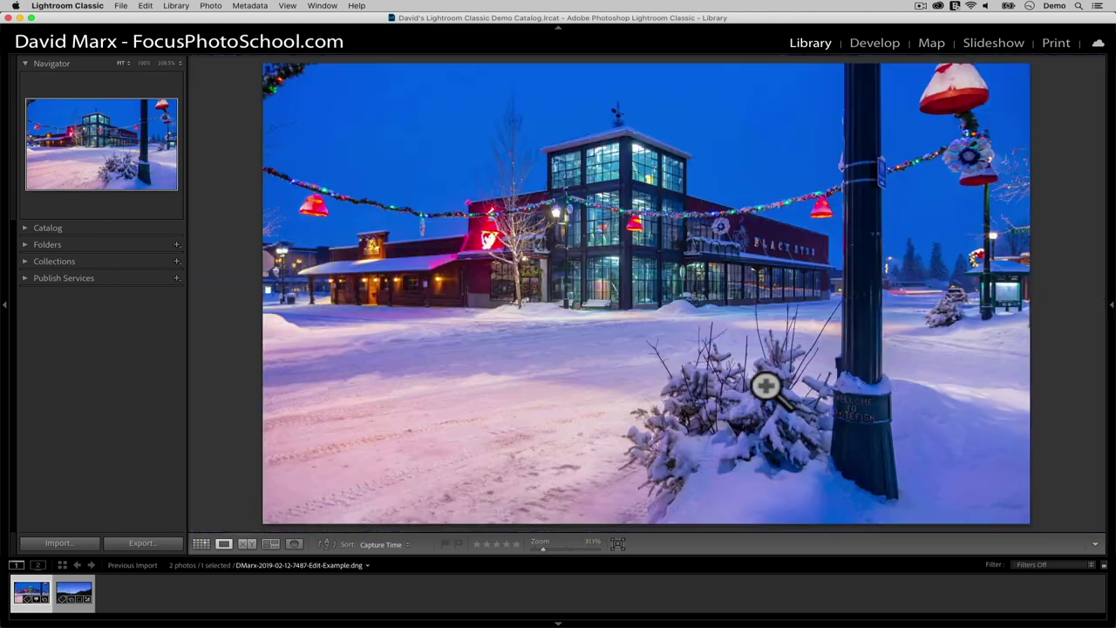
Toggle between Fit and 100% around the lamppost base and the neon-lit storefront
left_click(600, 391)
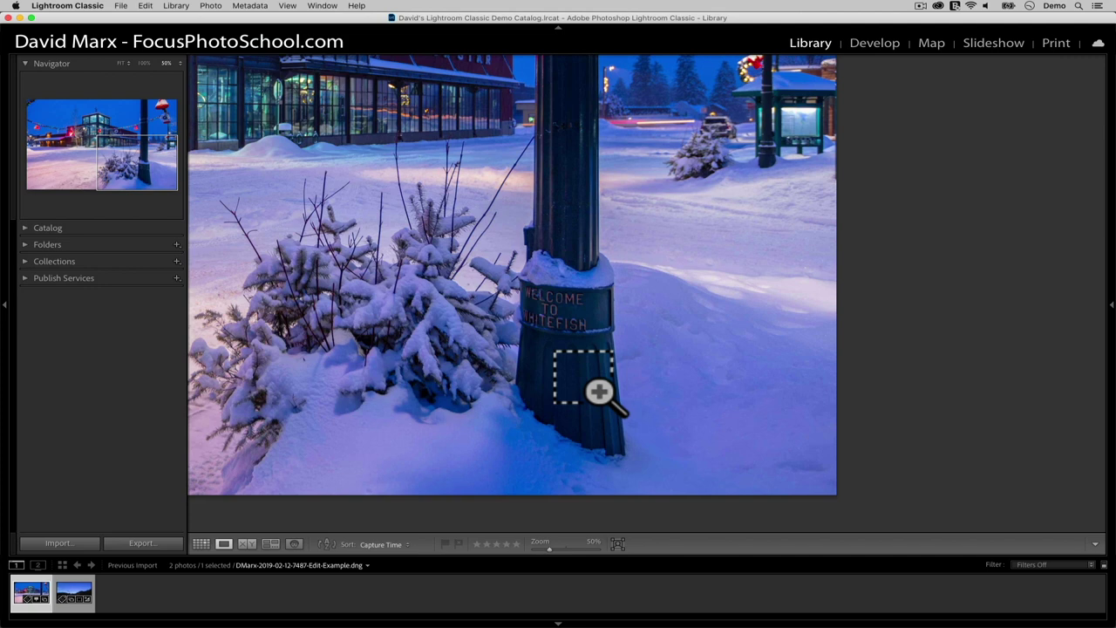
left_click(576, 372)
left_click(630, 347)
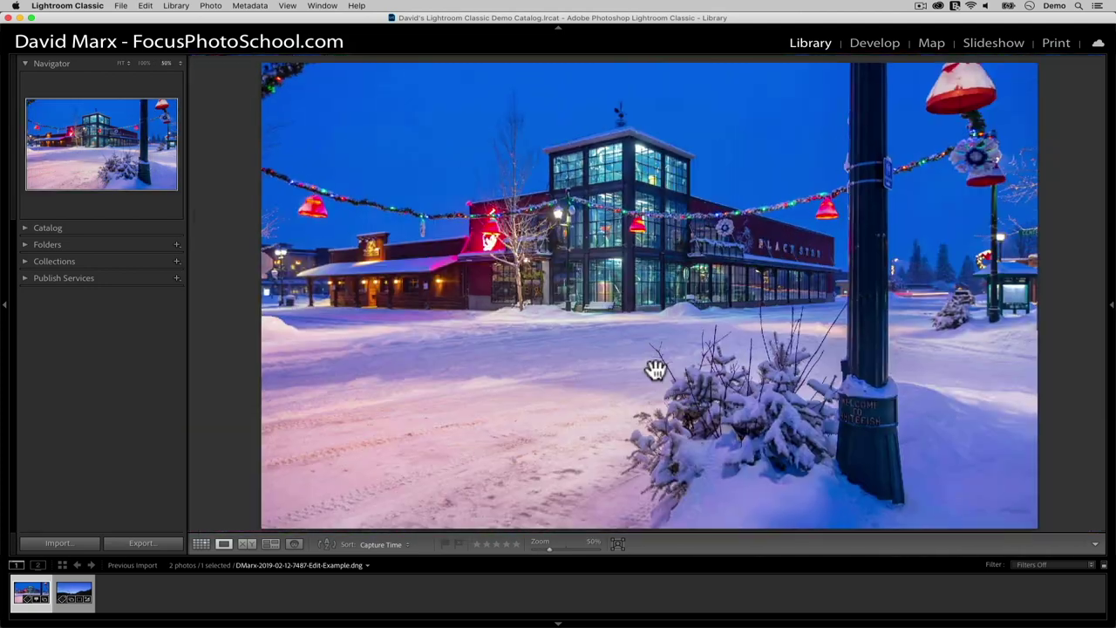
left_click(677, 391)
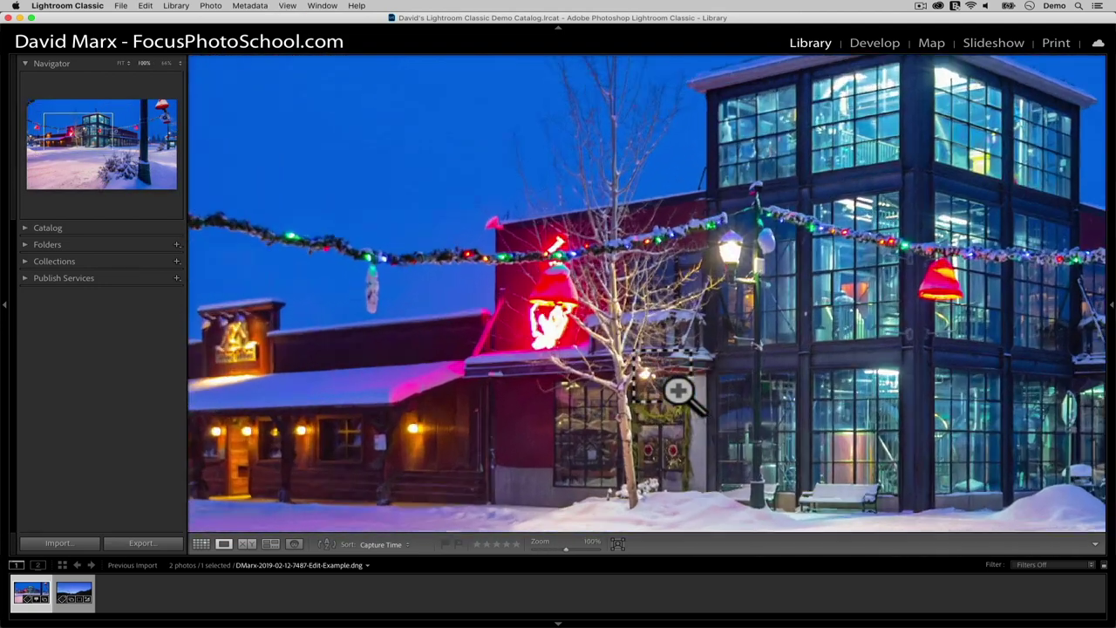
left_click(677, 392)
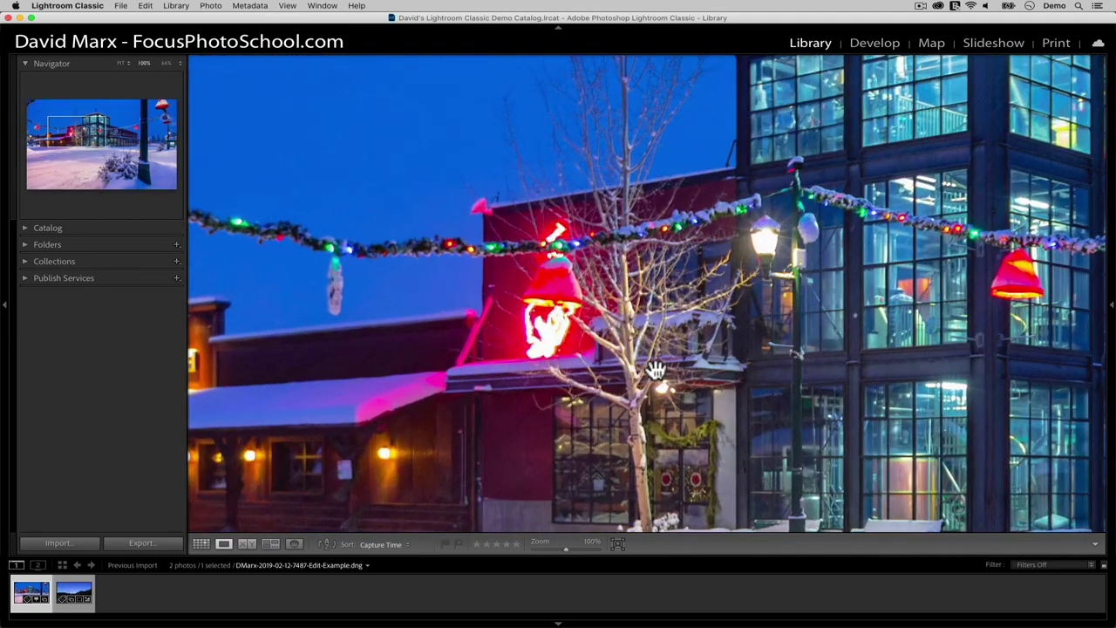
left_click(668, 378)
left_click(656, 370)
left_click(756, 331)
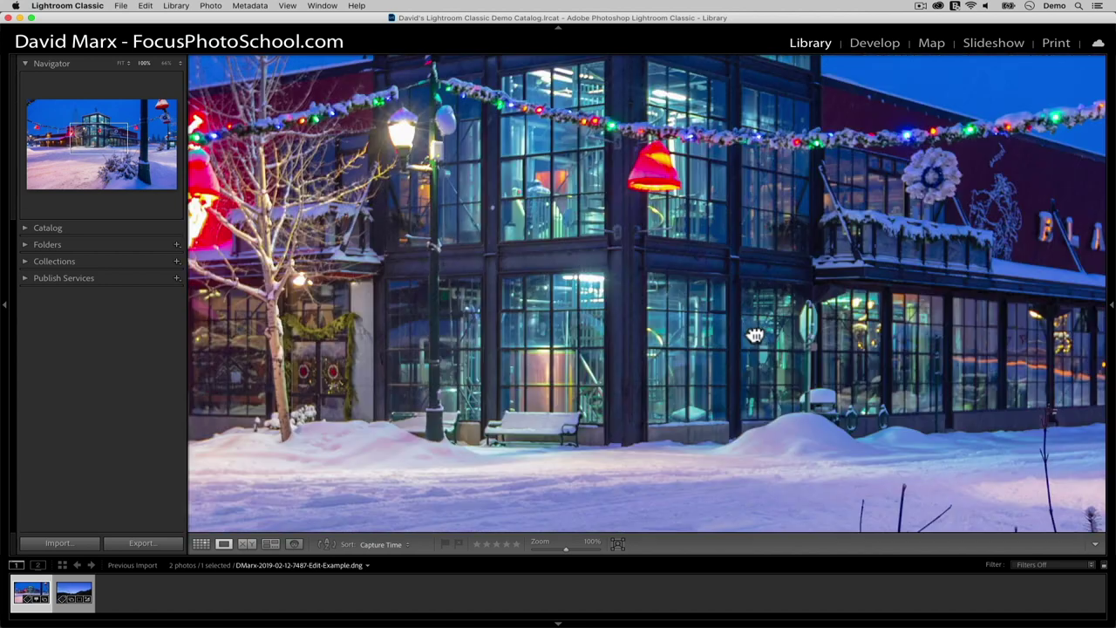
left_click(764, 341)
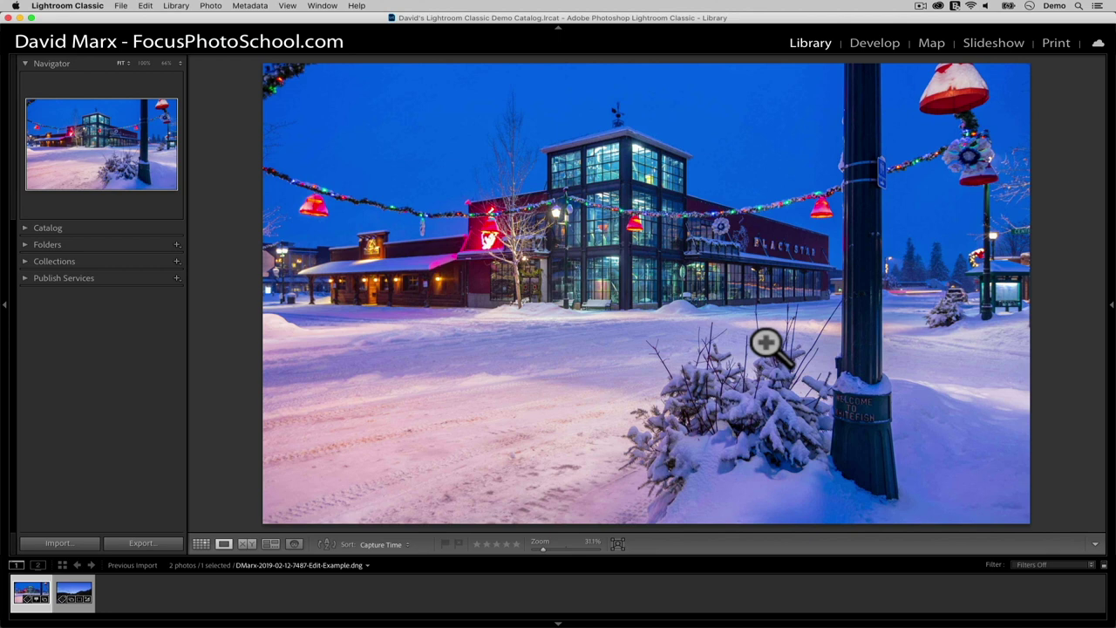
left_click_drag(731, 313, 777, 353)
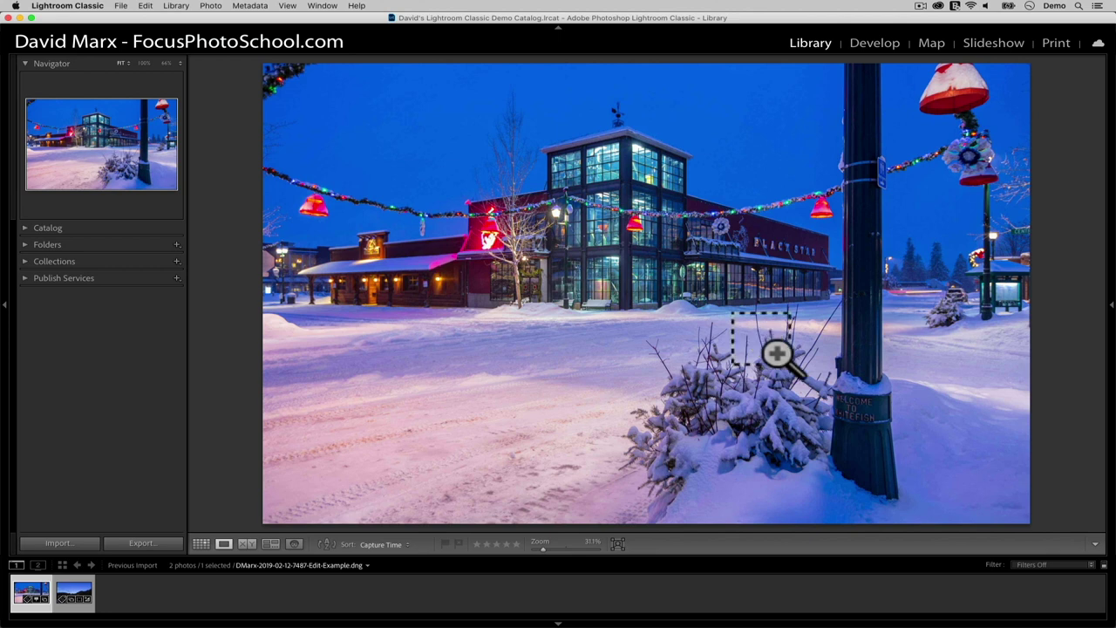
key("super+equal")
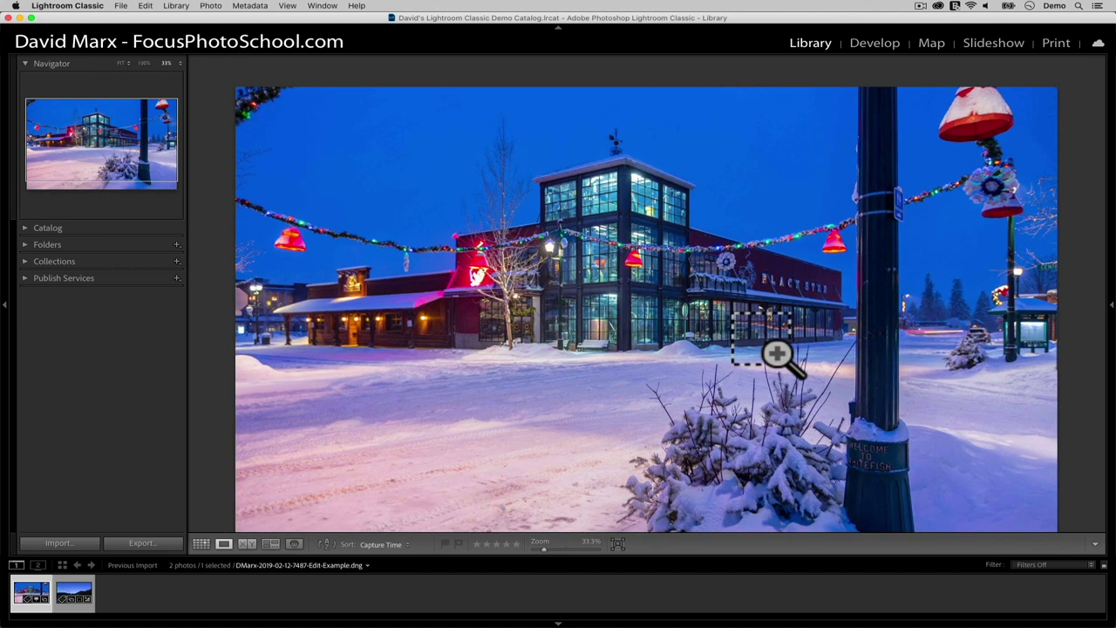
key("super+equal")
key("super+equal")
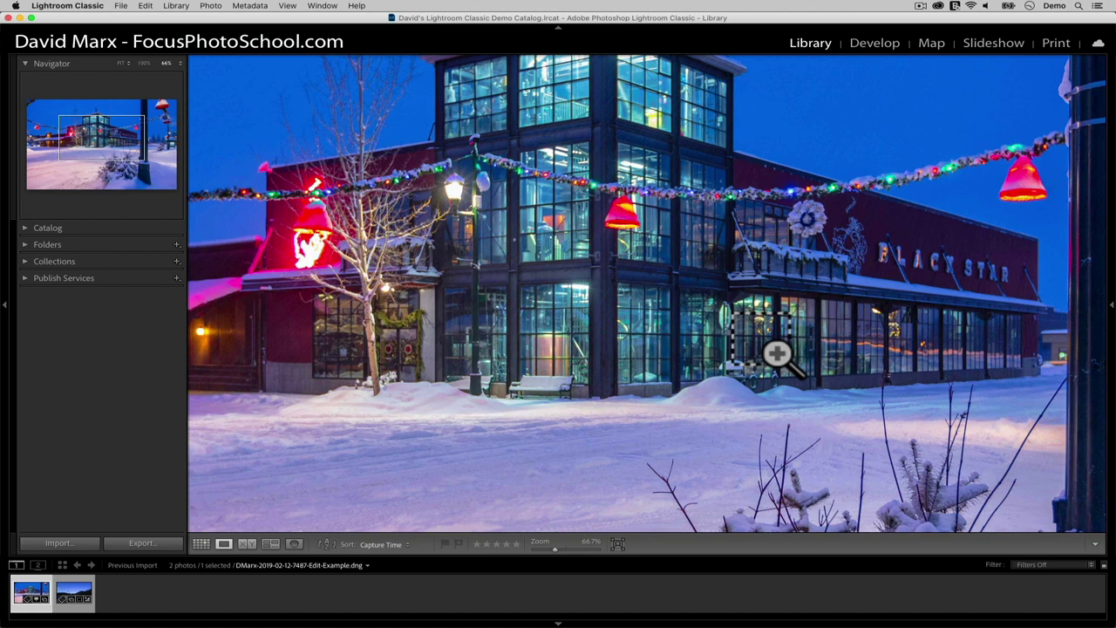
key("super+minus")
key("super+minus")
key("super+minus")
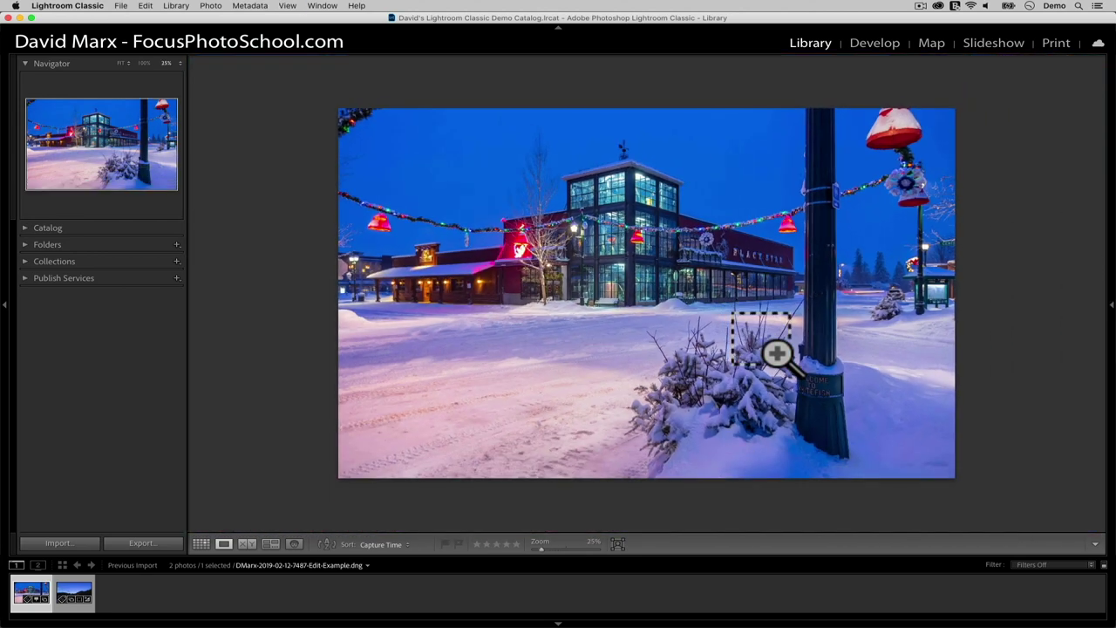
left_click_drag(670, 241, 738, 308)
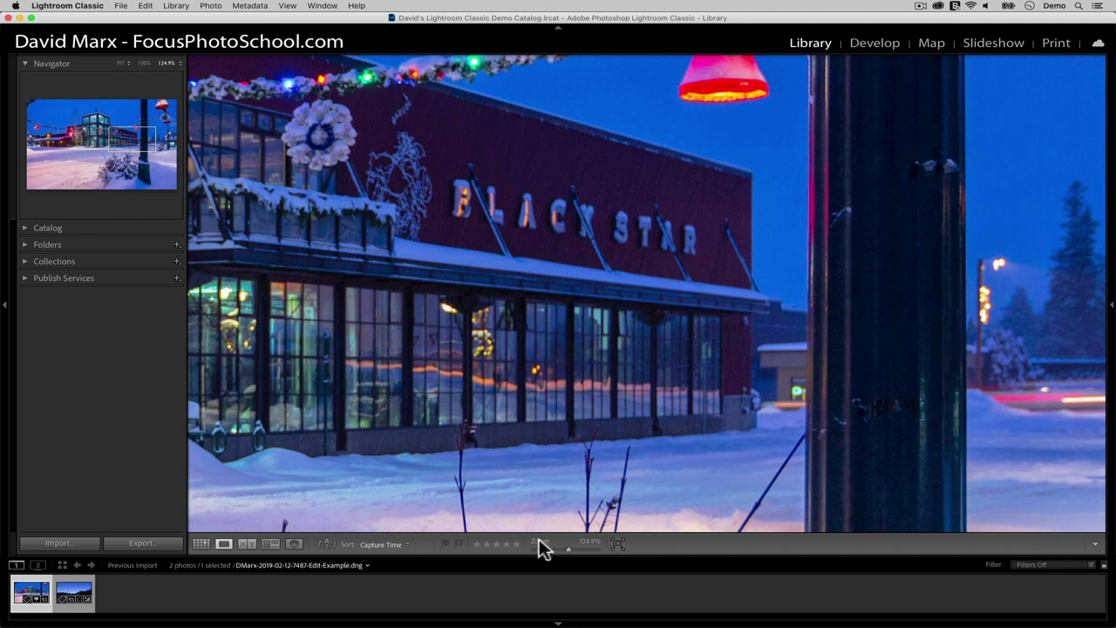
key("super+minus")
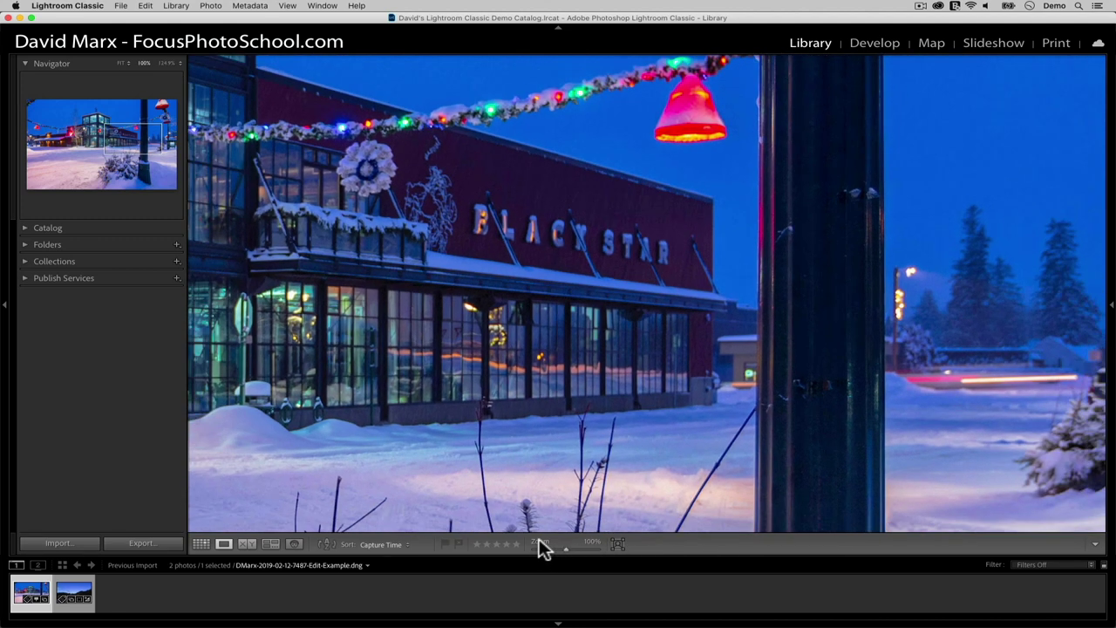
key("super+minus")
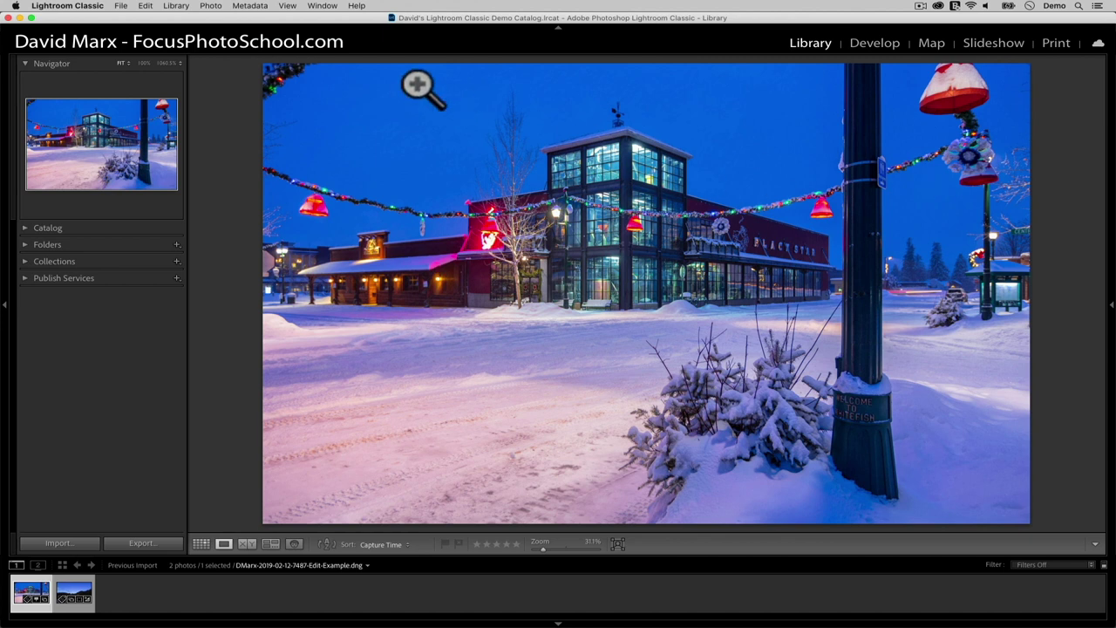
In Performance preferences, leave Use Graphics Processor set to Auto
left_click(72, 7)
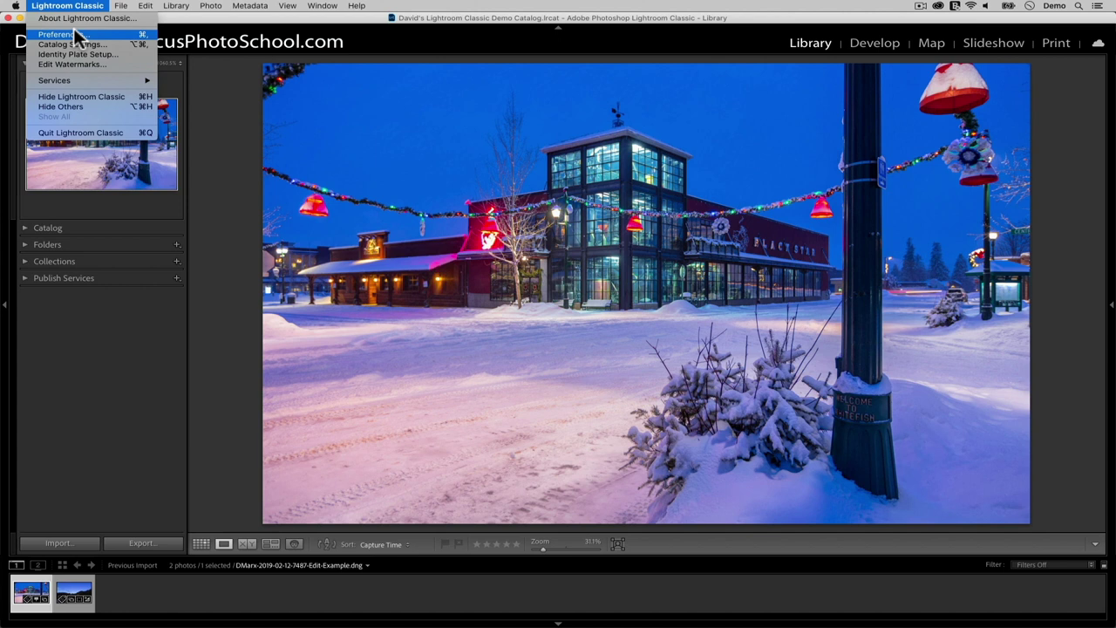
left_click(75, 35)
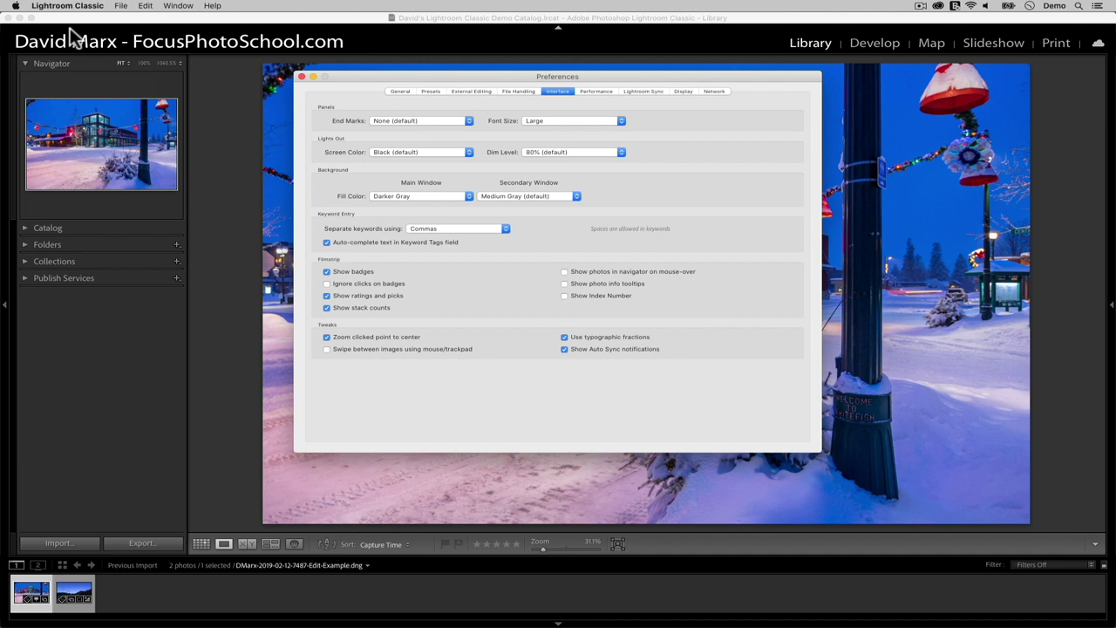
left_click(598, 92)
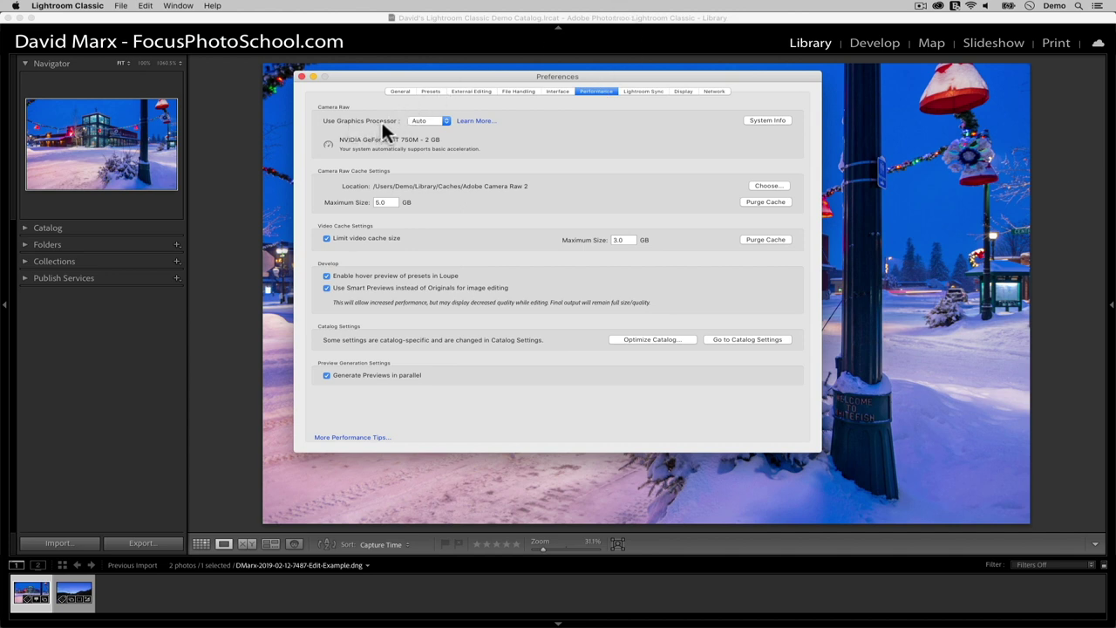
left_click(444, 122)
left_click(436, 121)
Close Preferences, select the night lake photo and open it in Develop
left_click(301, 77)
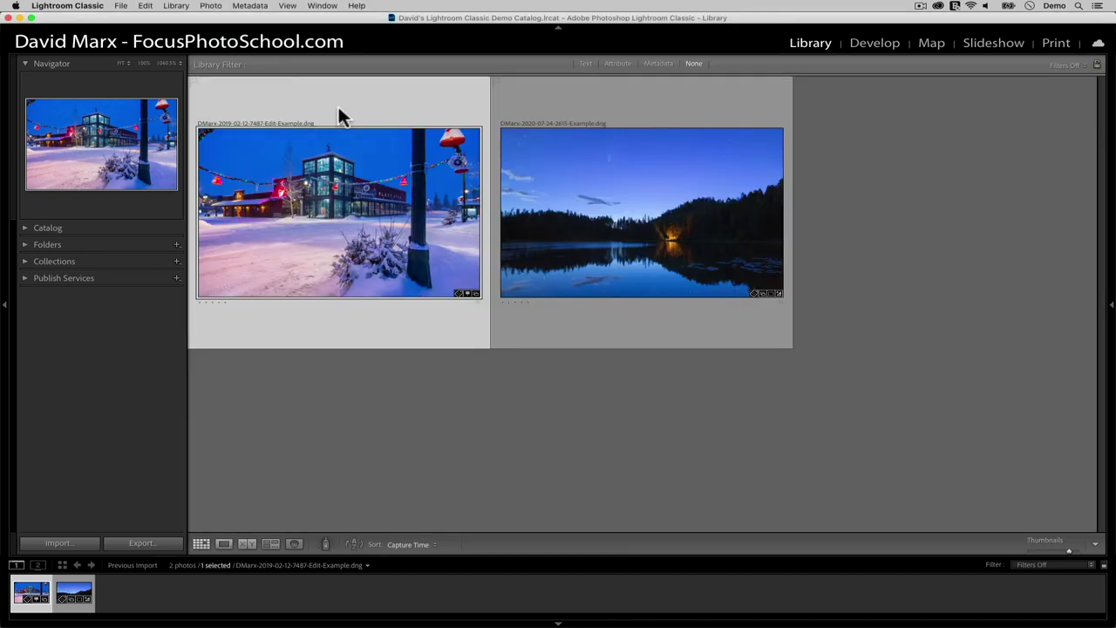
left_click(576, 178)
key("d")
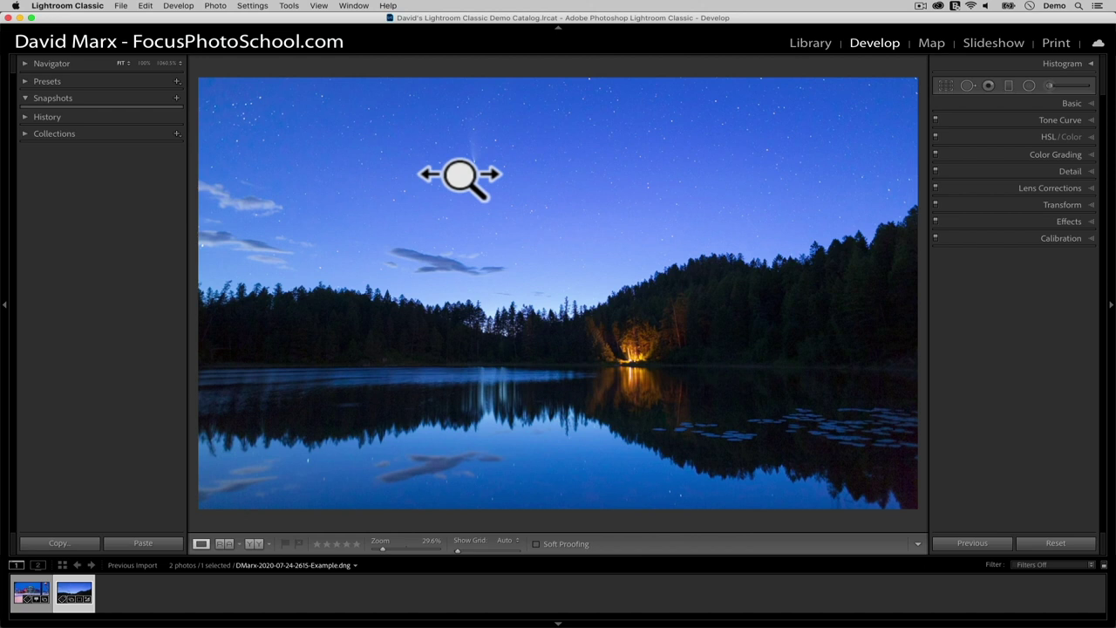
Scrubby-zoom the lake photo toward the campfire, then switch to Library and back to Develop
left_click_drag(460, 175, 421, 249)
left_click(558, 289)
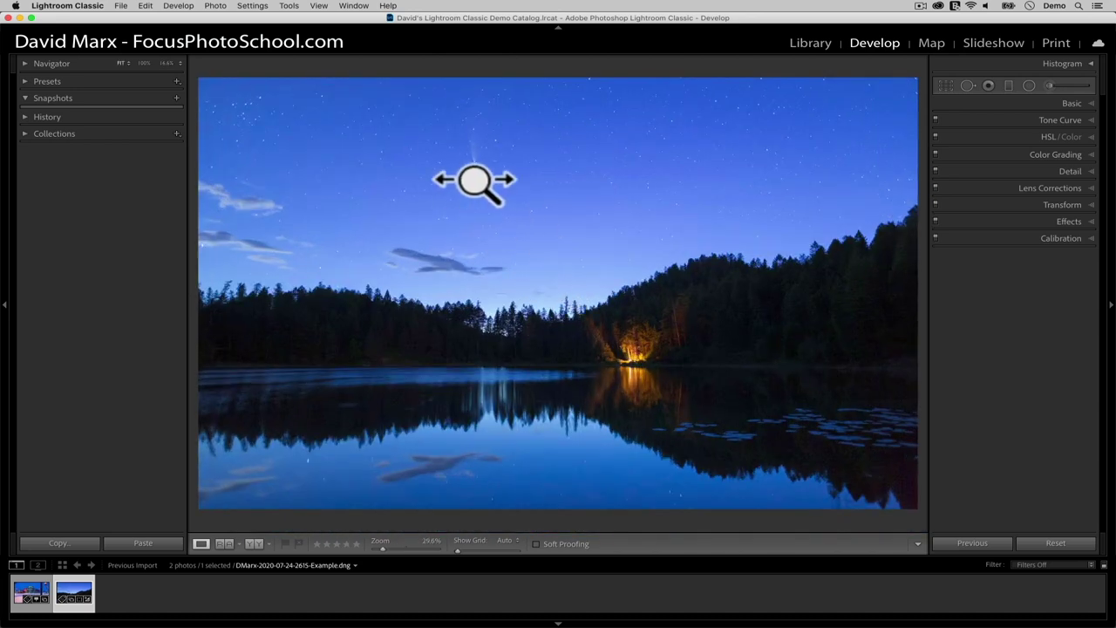
left_click_drag(601, 326, 636, 376)
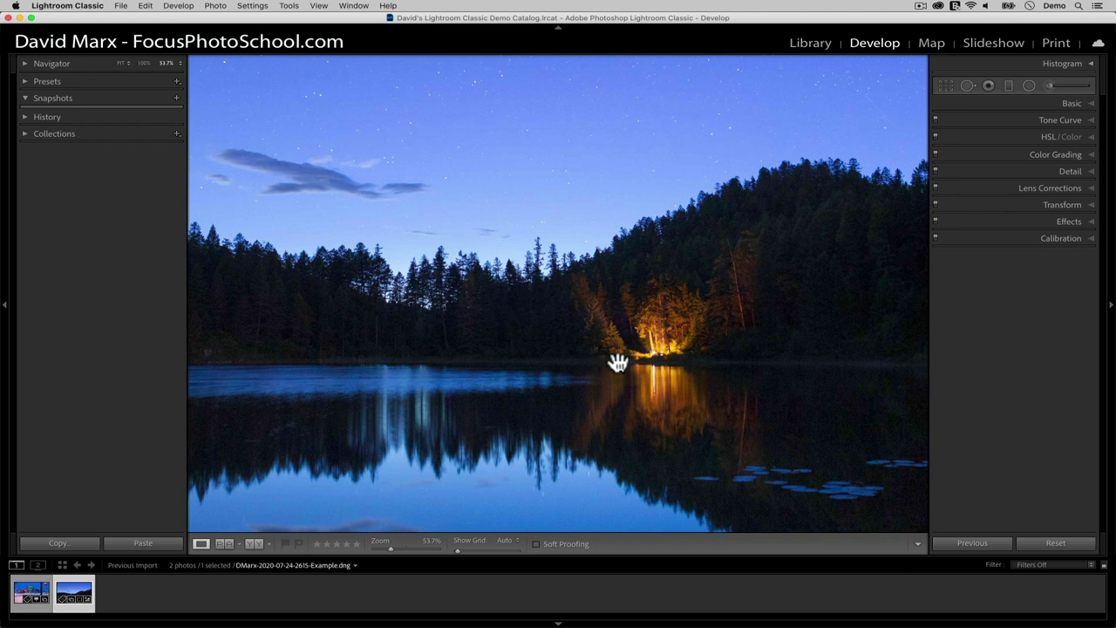
left_click_drag(639, 382, 640, 382)
key("e")
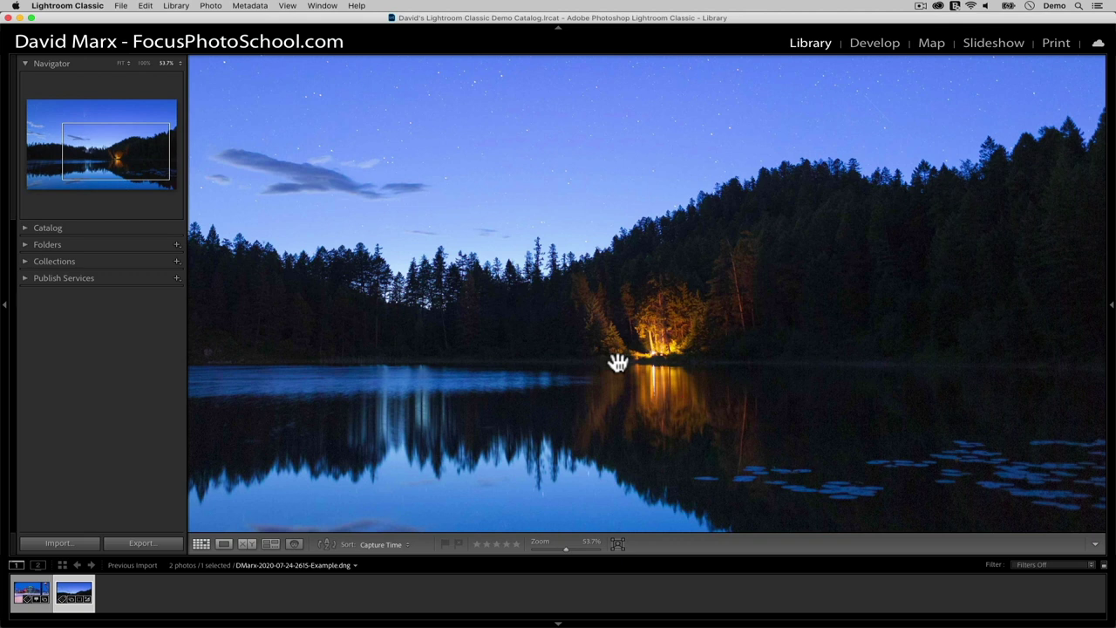
key("d")
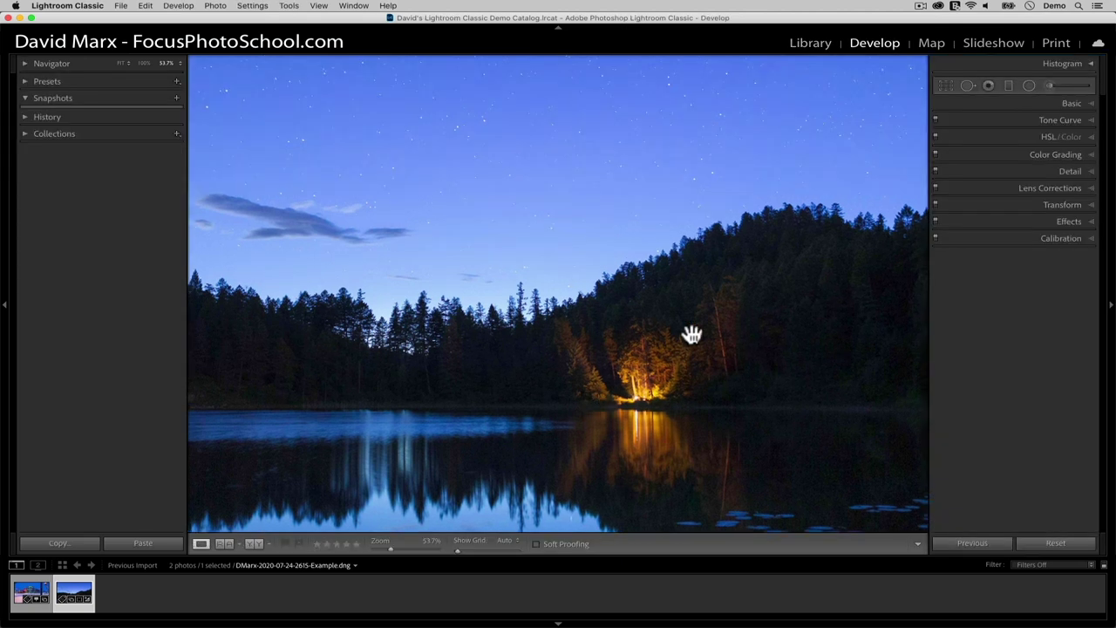